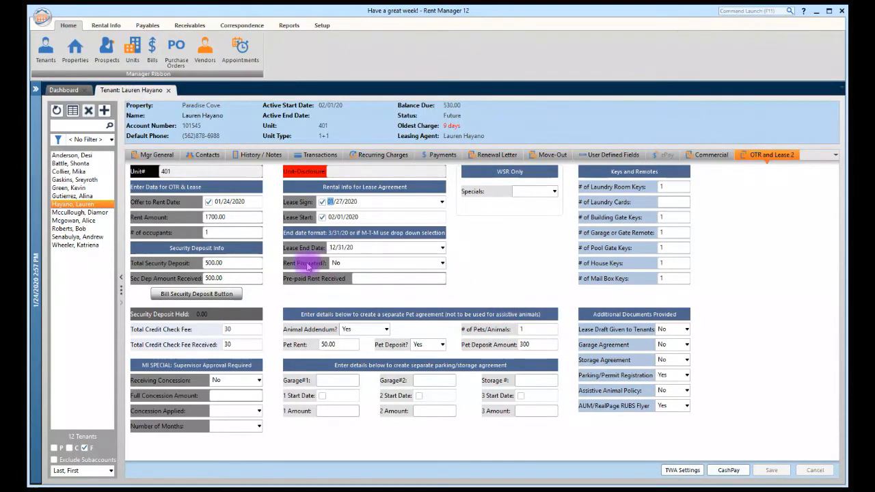
Publish the unit 401 tenant's lease as signable, cancelling the move-in question and saving the pet prompt
right_click(90, 204)
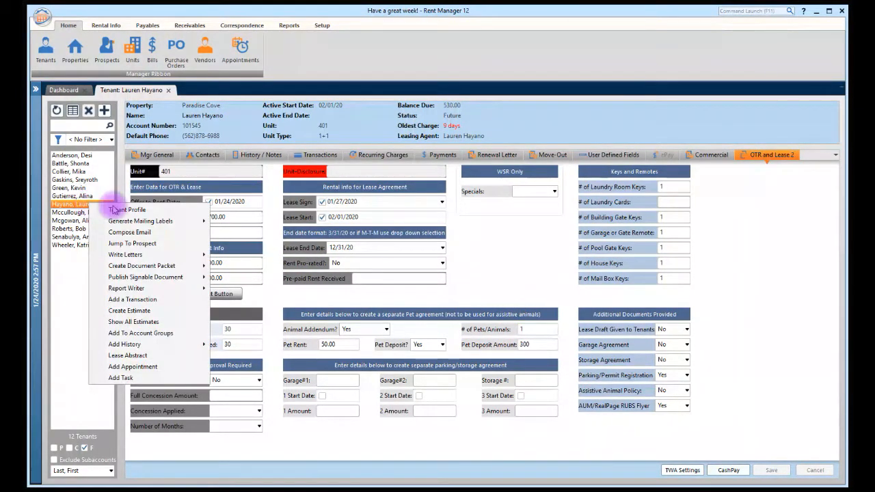
mouse_move(166, 283)
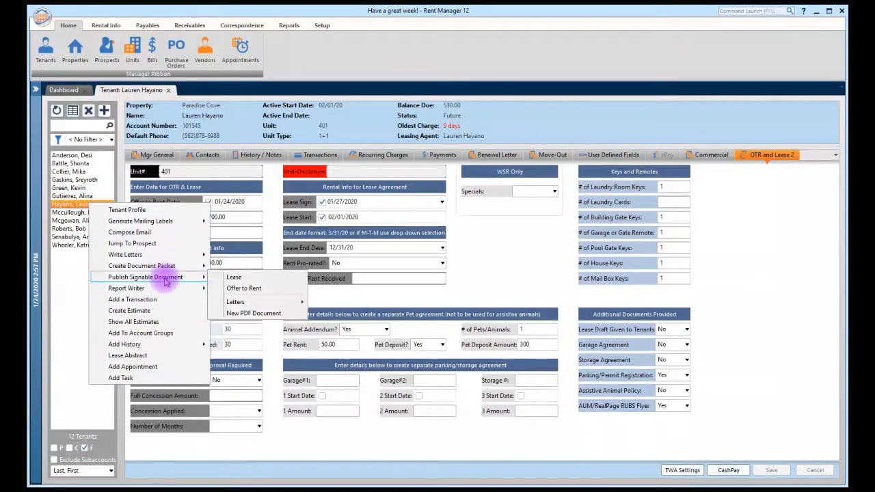
left_click(239, 277)
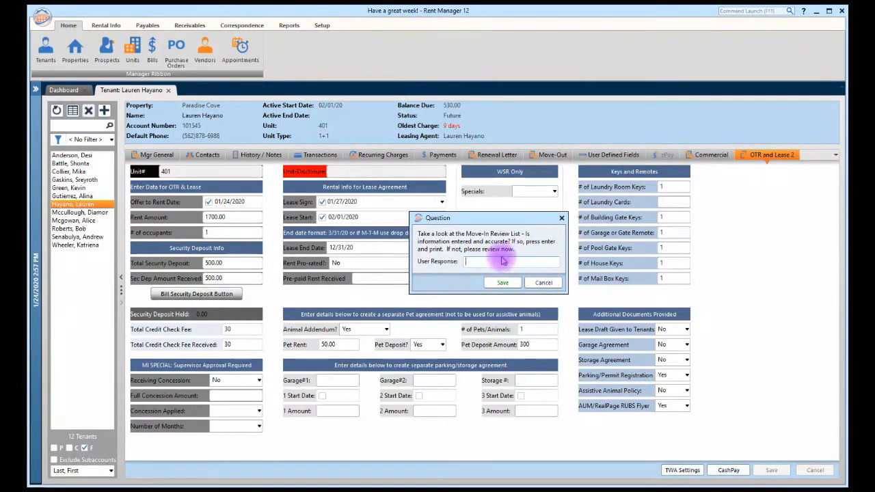
left_click(543, 289)
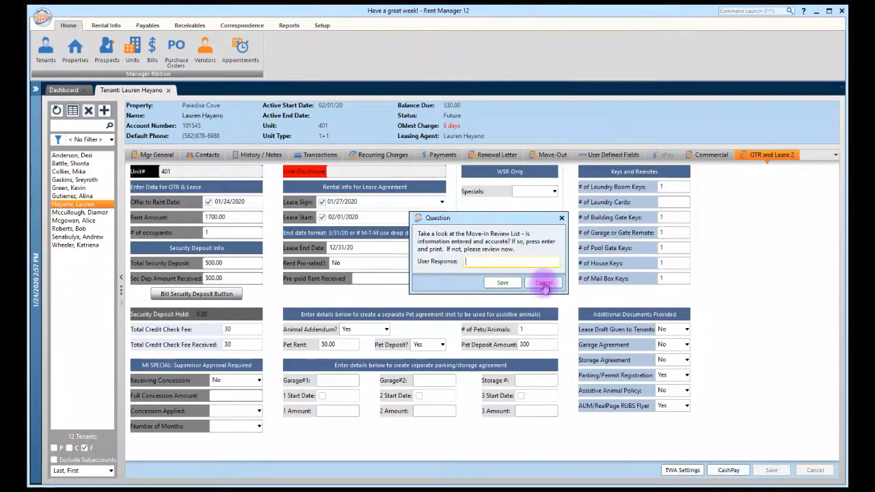
left_click(543, 283)
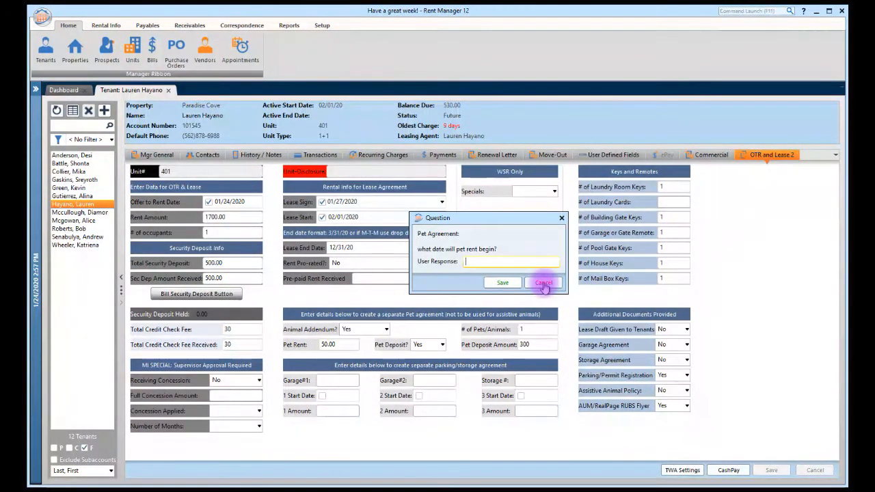
left_click(502, 284)
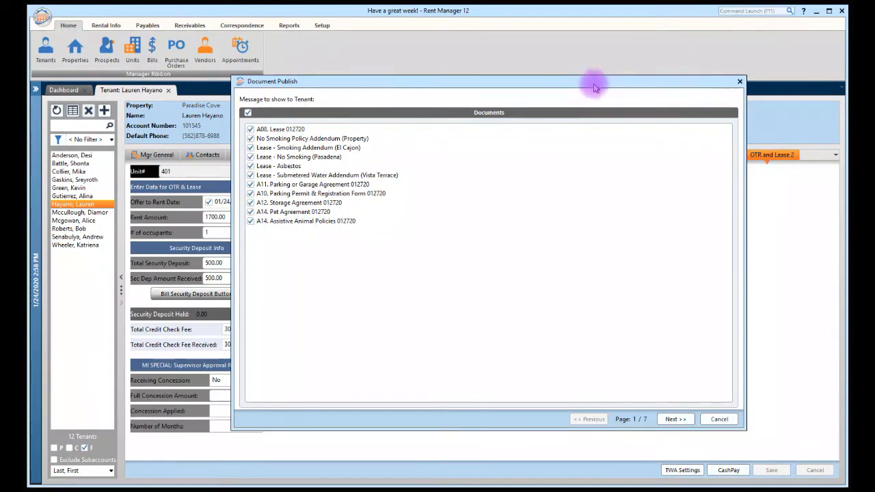
Step past the No Smoking, Asbestos, parking and Pet Agreement pages to the final review
left_click_drag(594, 82, 543, 88)
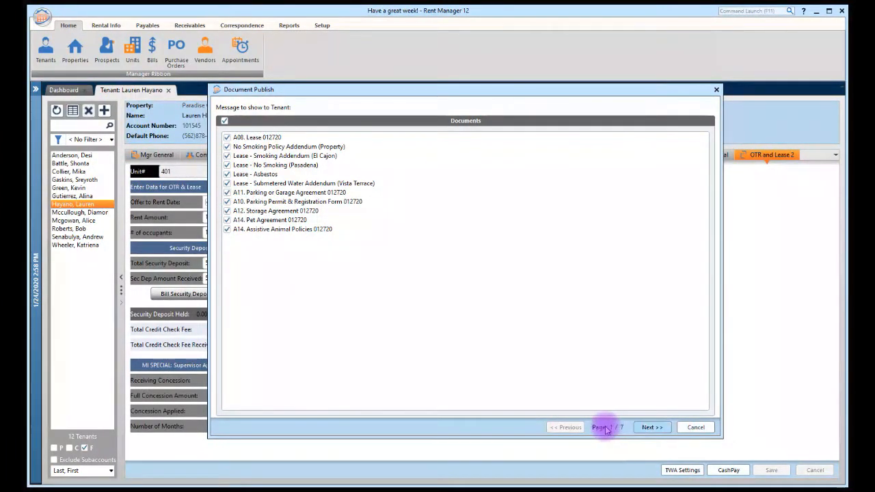
left_click(652, 427)
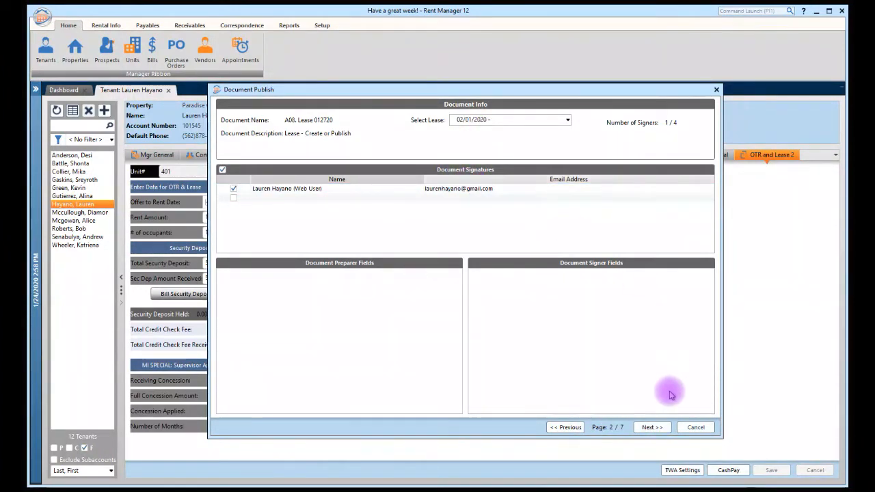
left_click(652, 427)
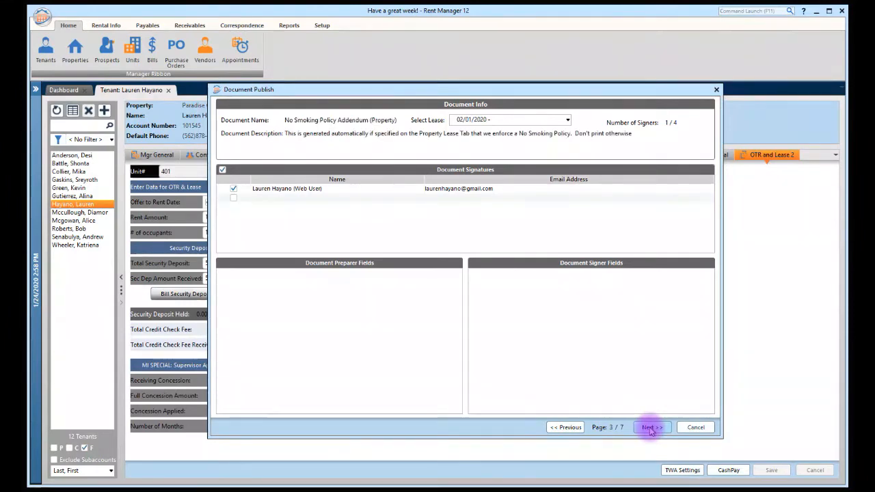
left_click(651, 427)
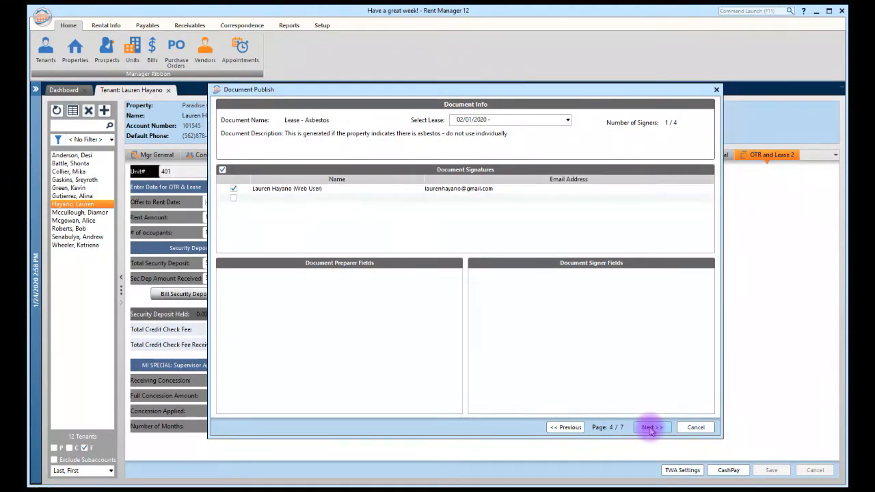
left_click(652, 427)
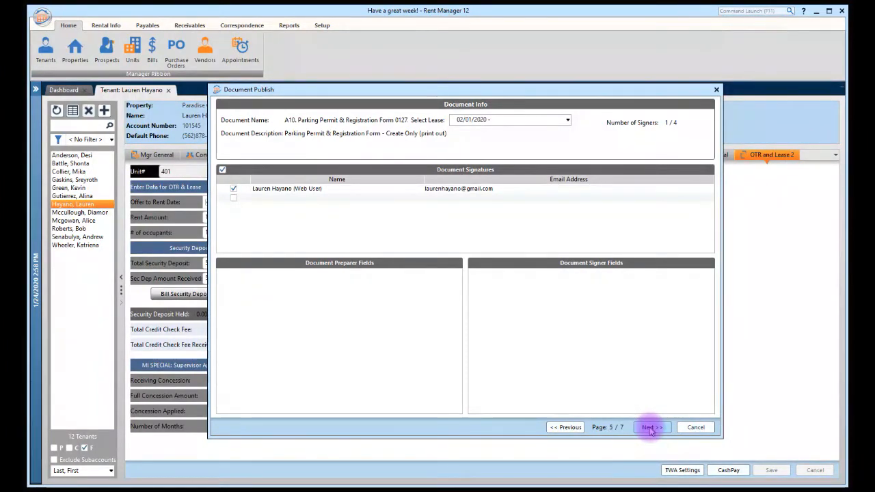
left_click(652, 427)
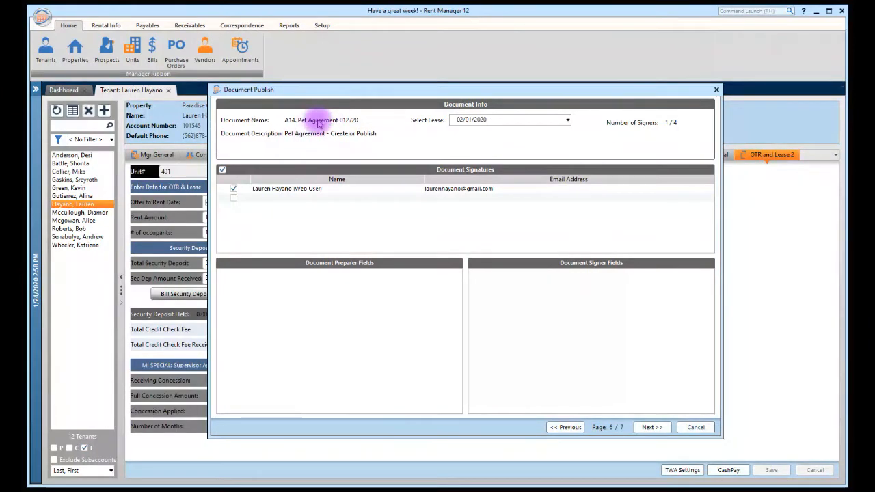
left_click(649, 429)
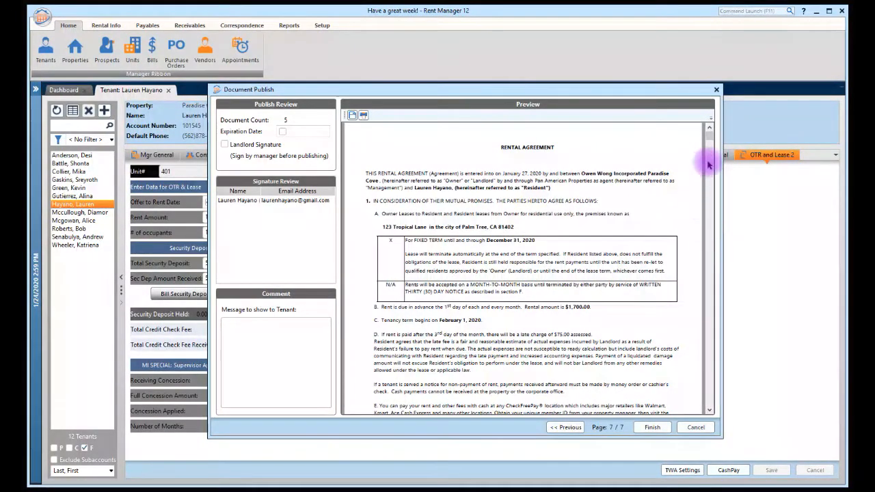
Review the tenant's signature details, finish publishing the lease packet, and bring Gmail forward
mouse_move(710, 139)
left_mouse_down()
mouse_move(700, 244)
mouse_move(709, 393)
mouse_move(723, 383)
mouse_move(717, 347)
mouse_move(727, 321)
mouse_move(713, 280)
left_mouse_up()
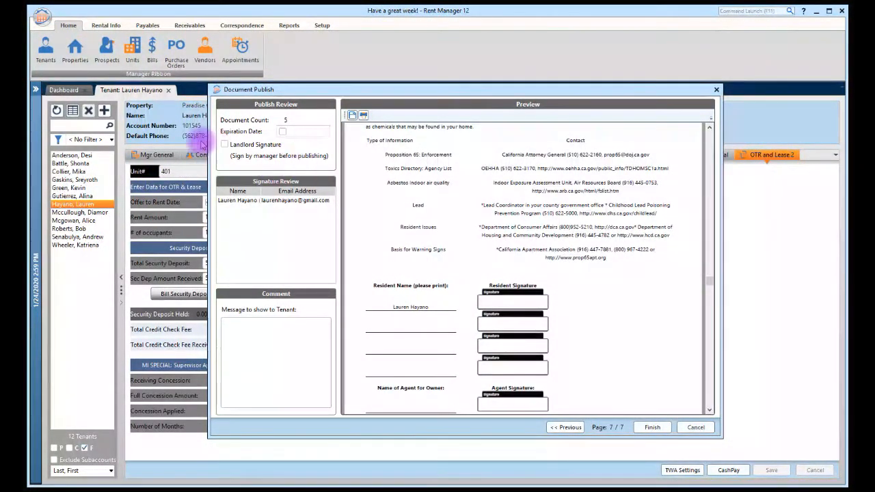
left_click(259, 205)
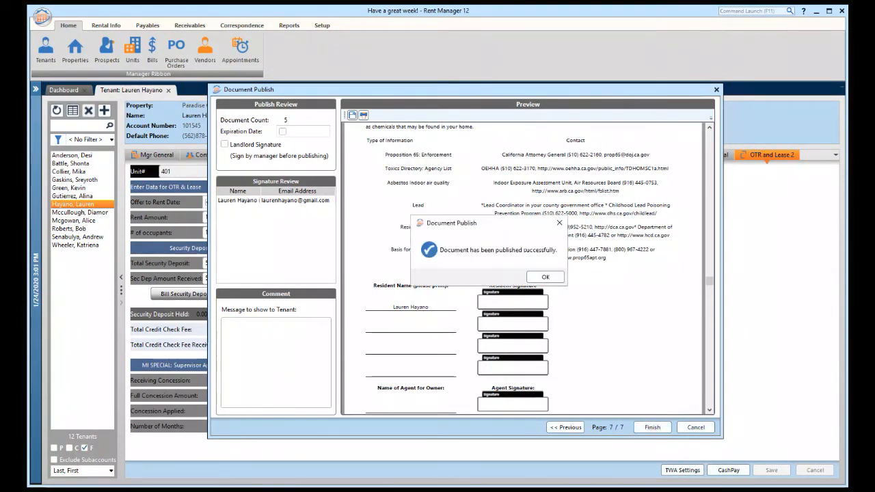
left_click(543, 274)
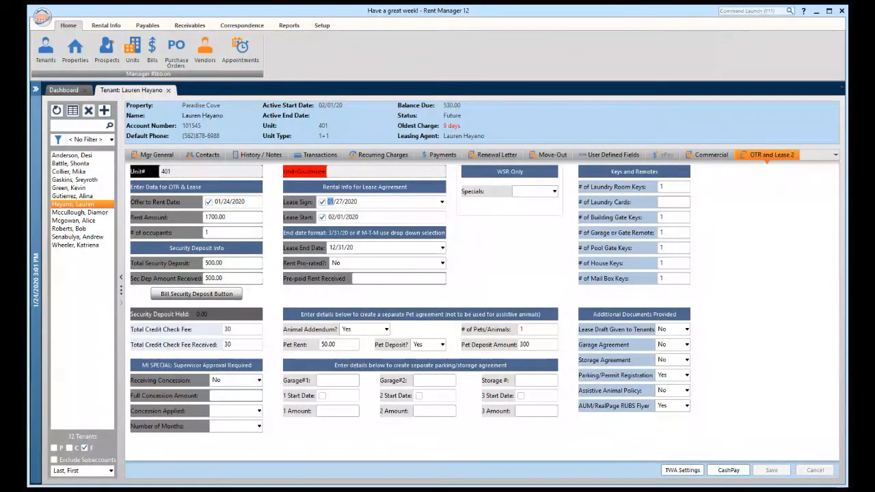
left_click_drag(852, 88, 476, 18)
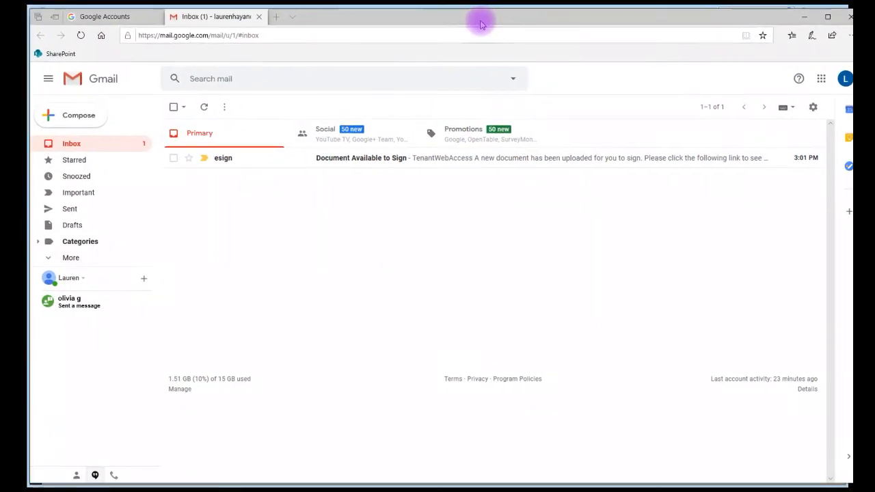
Open the 'Document Available to Sign' email and follow its Login link to Tenant Web Access
left_click(350, 161)
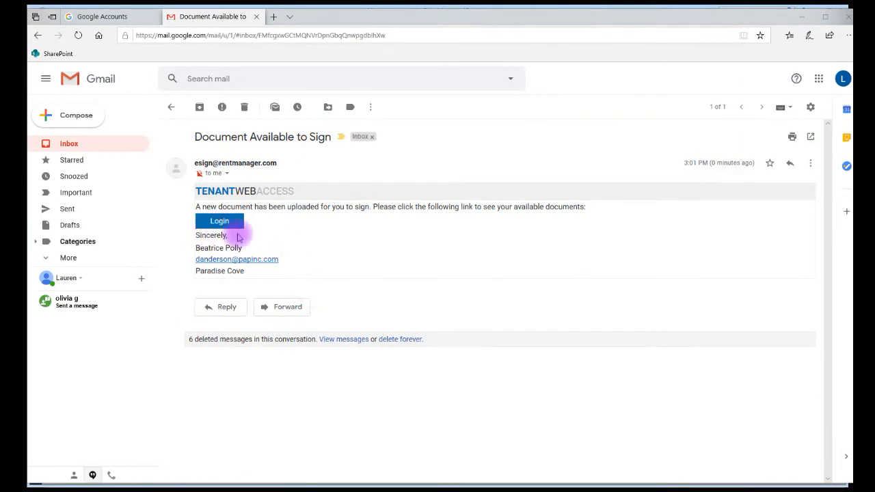
left_click(219, 223)
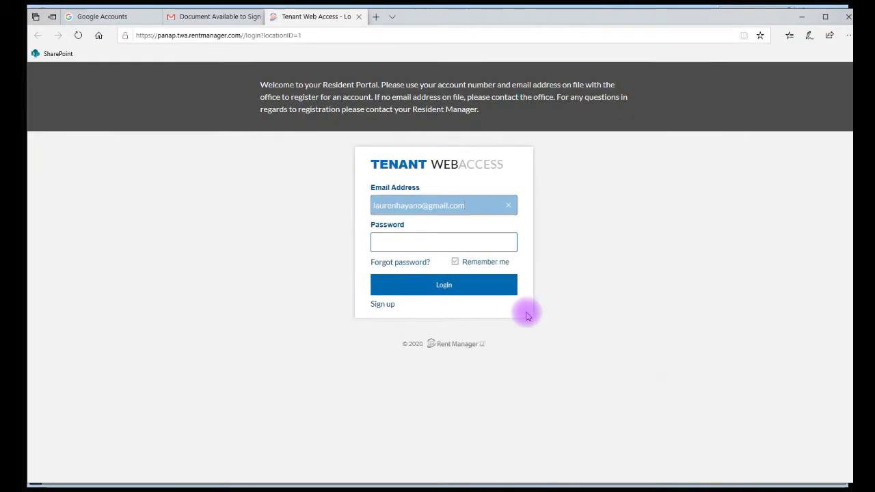
Log in with the tenant's password, switch to the applicant's account, and open a 5-document Lease packet
left_click(423, 240)
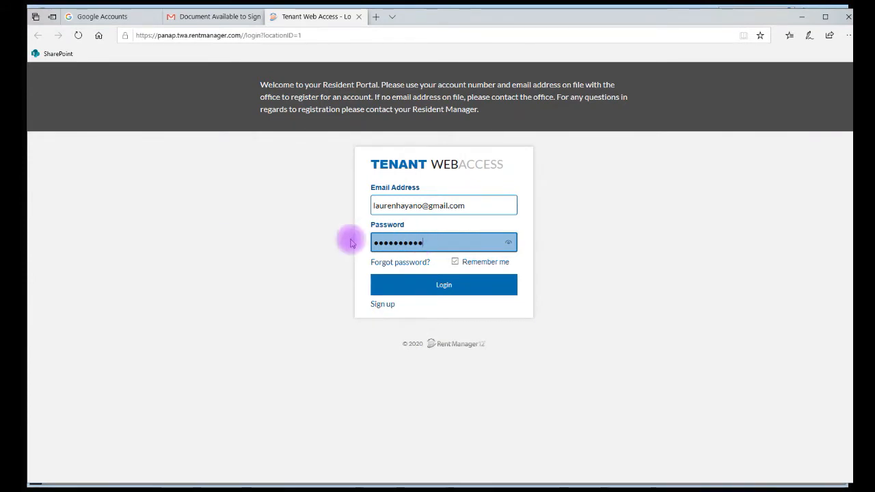
left_click(448, 290)
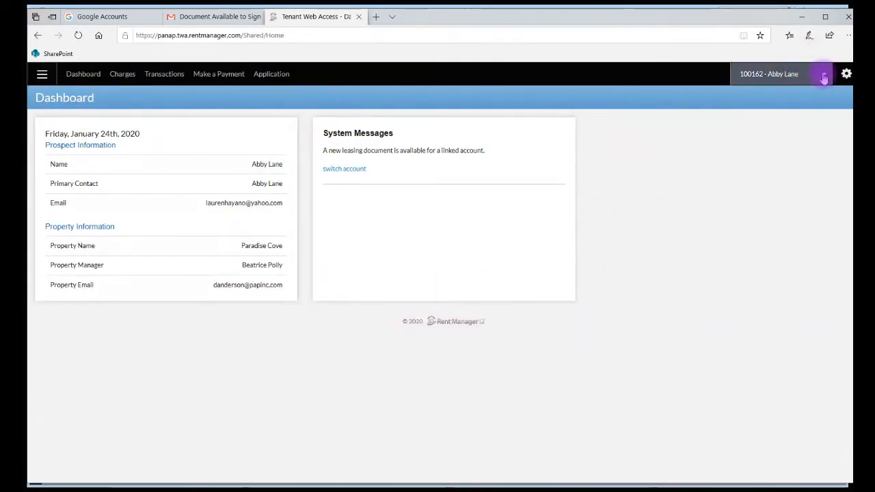
left_click(823, 78)
left_click(787, 158)
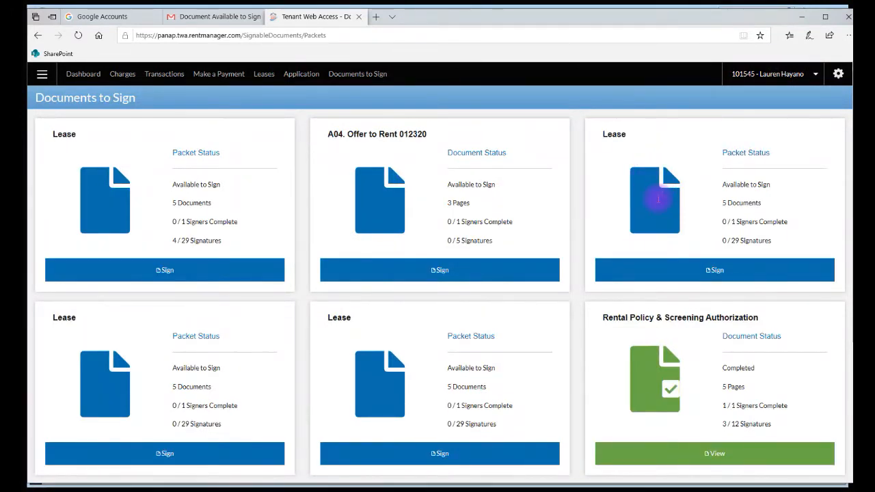
left_click(713, 270)
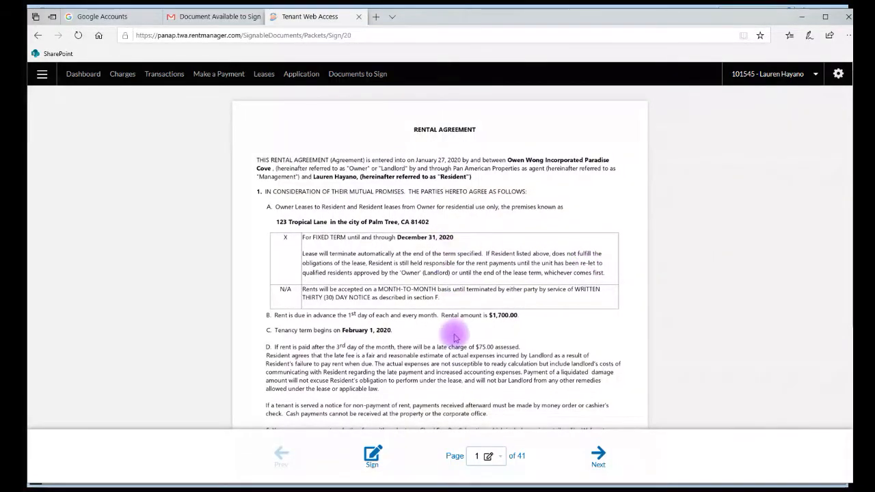
Adopt the tenant's initials, initial the opening Rental Agreement pages, then close the initialing dialog
scroll(462, 331, "down", 1)
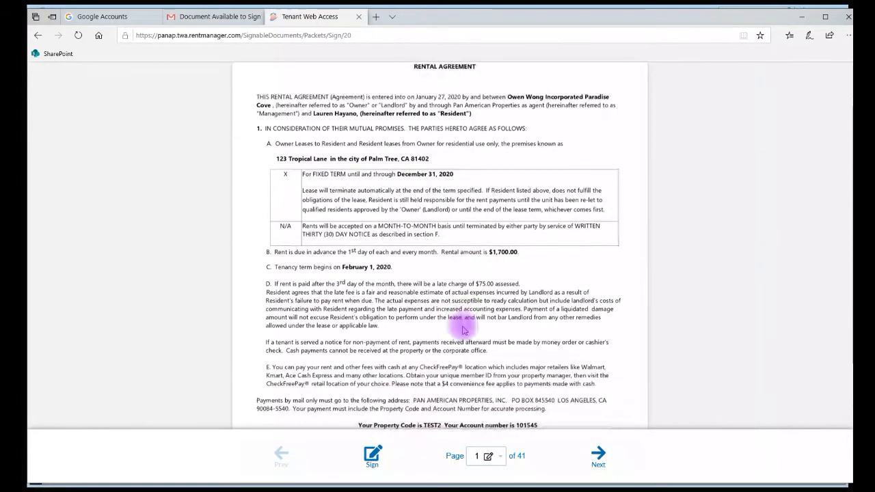
scroll(462, 331, "down", 2)
scroll(462, 331, "down", 1)
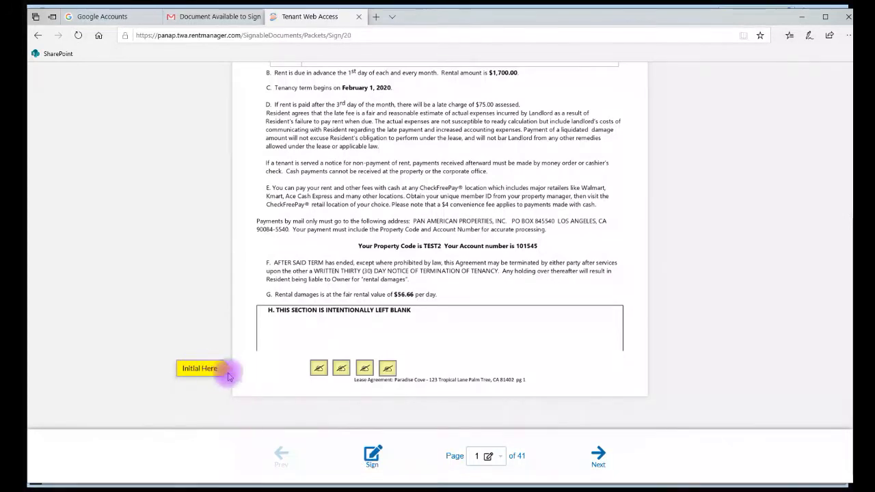
left_click(318, 369)
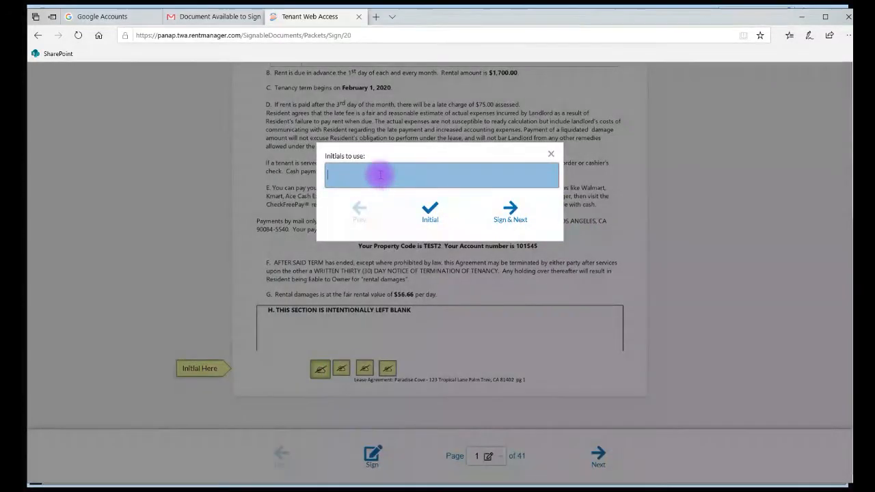
type("DA")
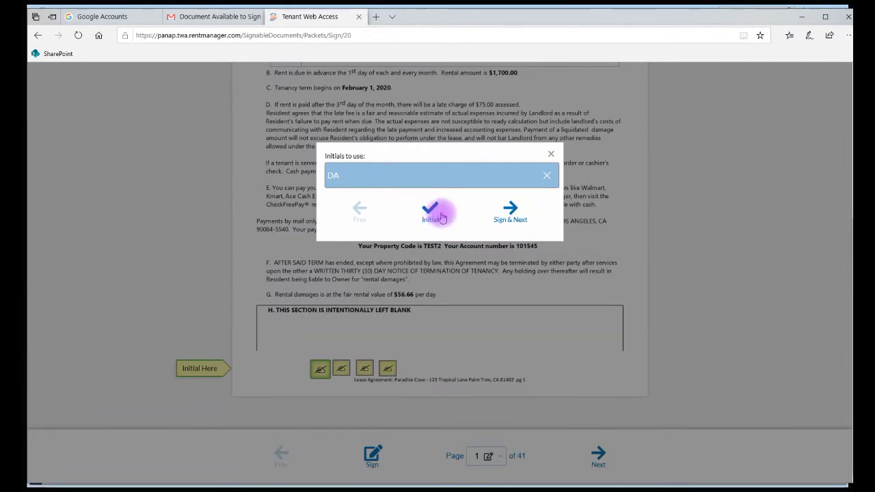
left_click(509, 209)
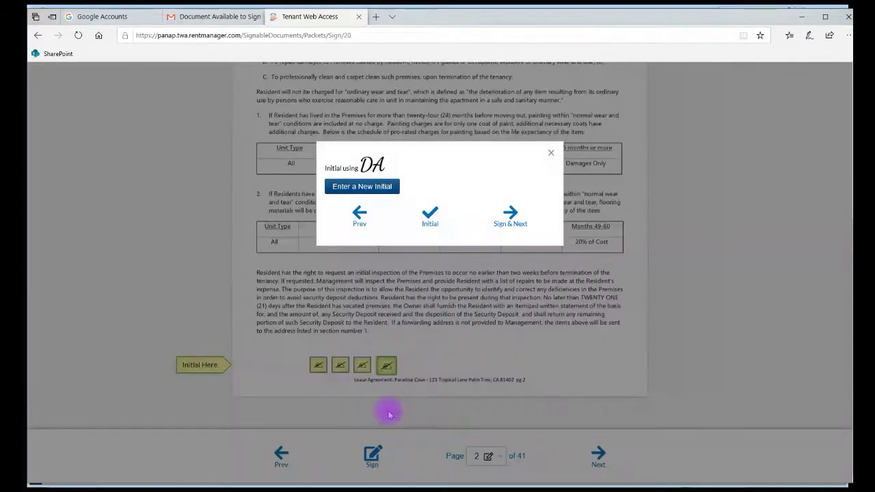
left_click(511, 217)
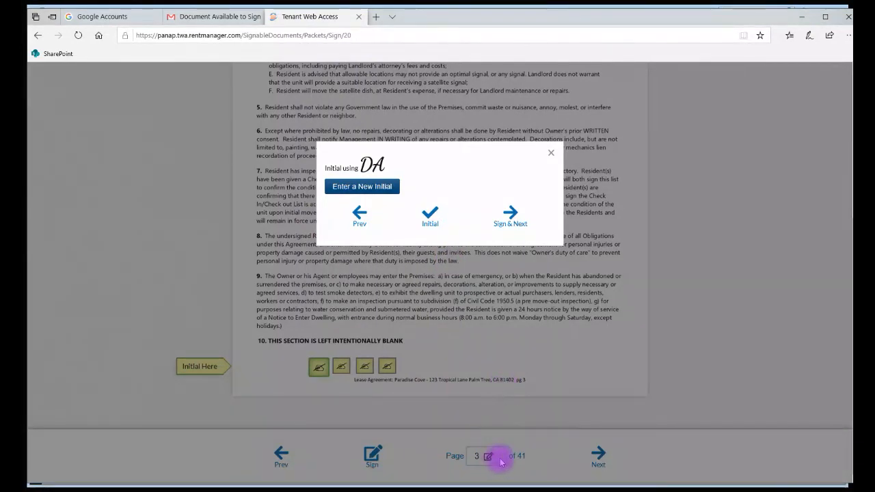
left_click(551, 153)
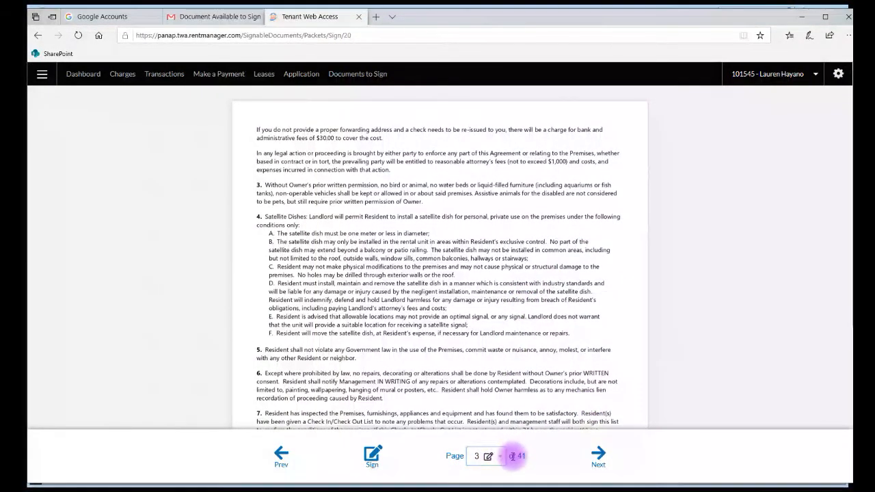
Jump to page 23 of the 41-page packet from the Page list
left_click(503, 461)
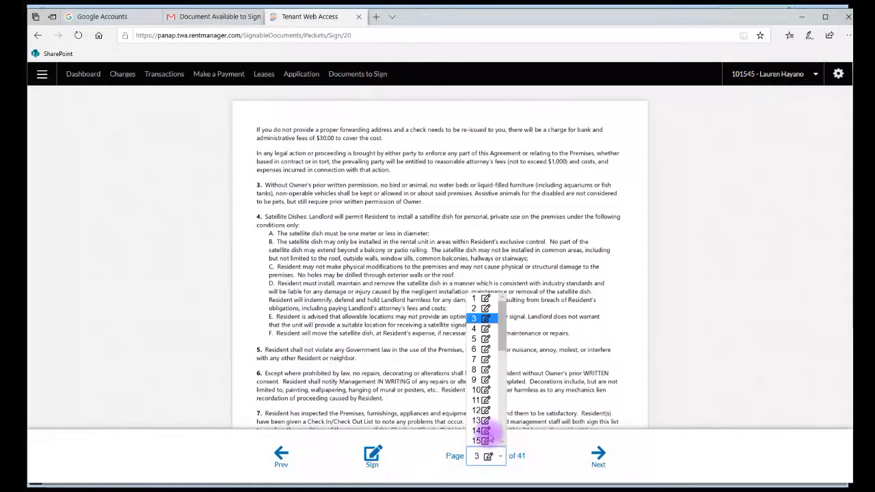
left_click_drag(502, 324, 501, 421)
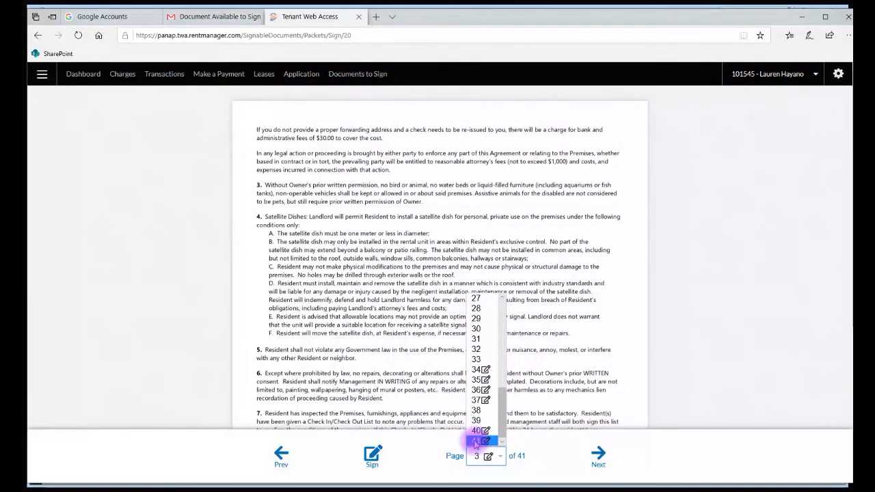
left_click_drag(502, 412, 492, 389)
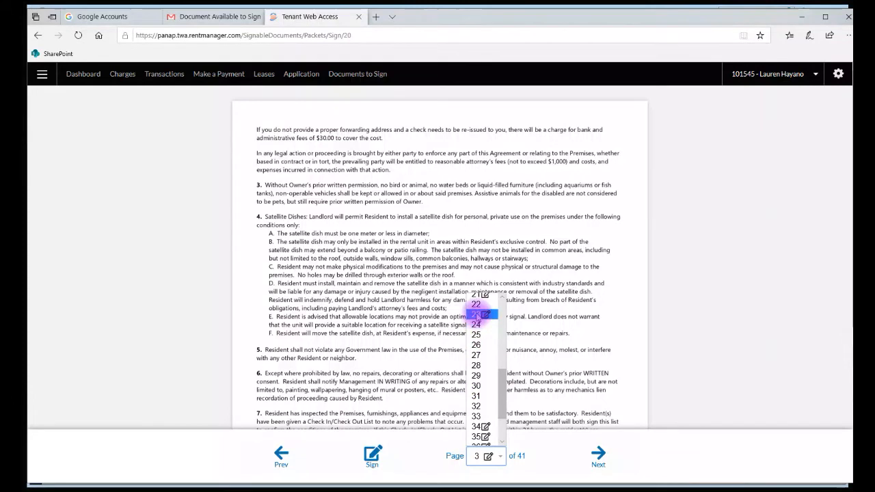
left_click(476, 314)
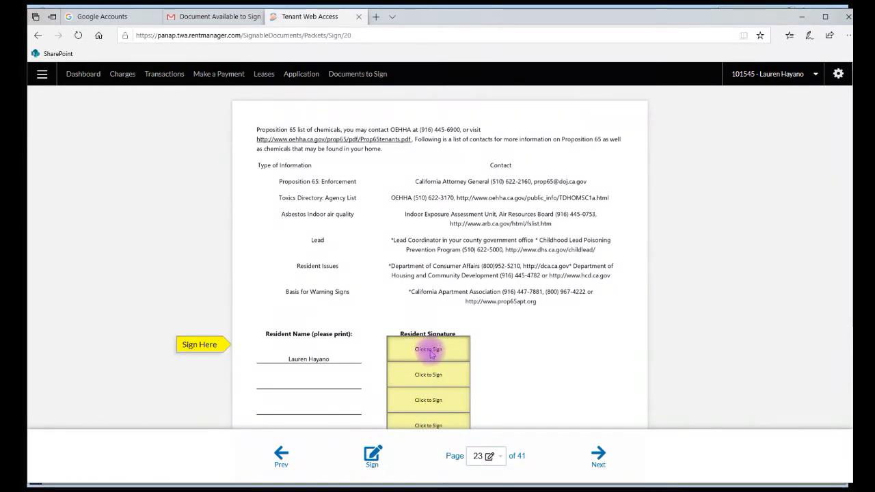
Sign page 23's first Resident Signature box with the tenant's typed full name
left_click(428, 351)
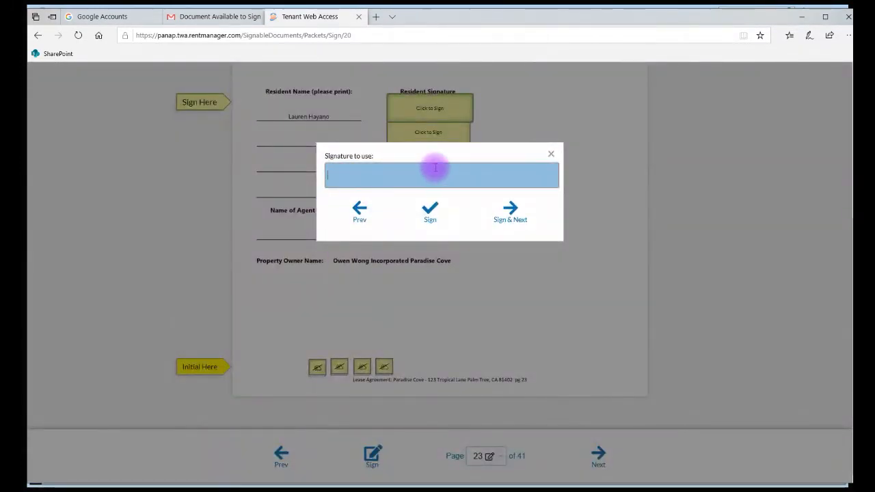
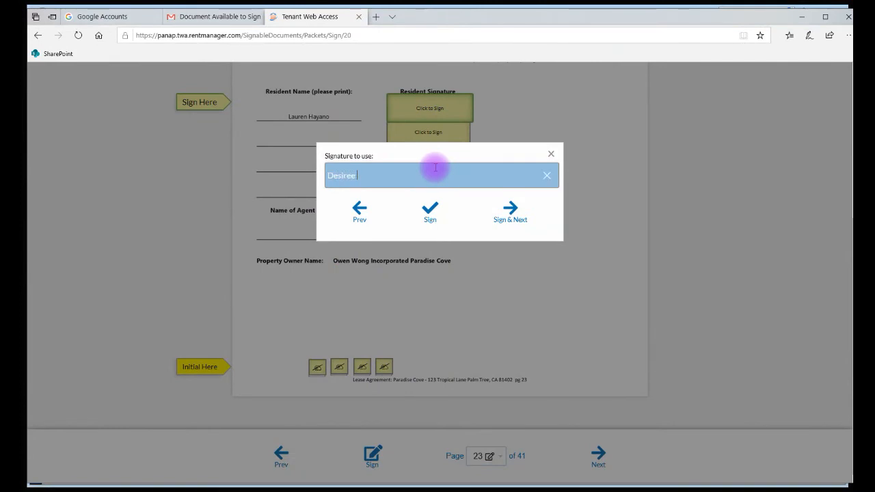
left_click(430, 211)
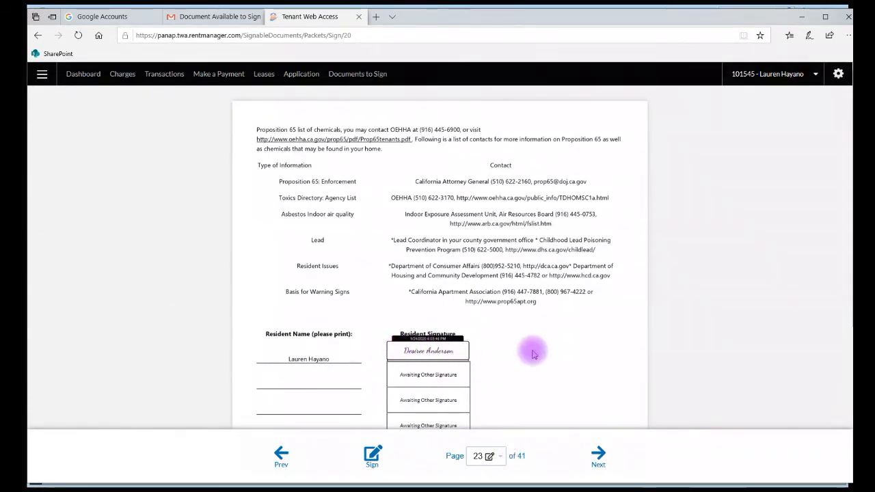
Advance to page 24, the EPA lead-hazard pamphlet, and scroll through it
scroll(534, 354, "down", 5)
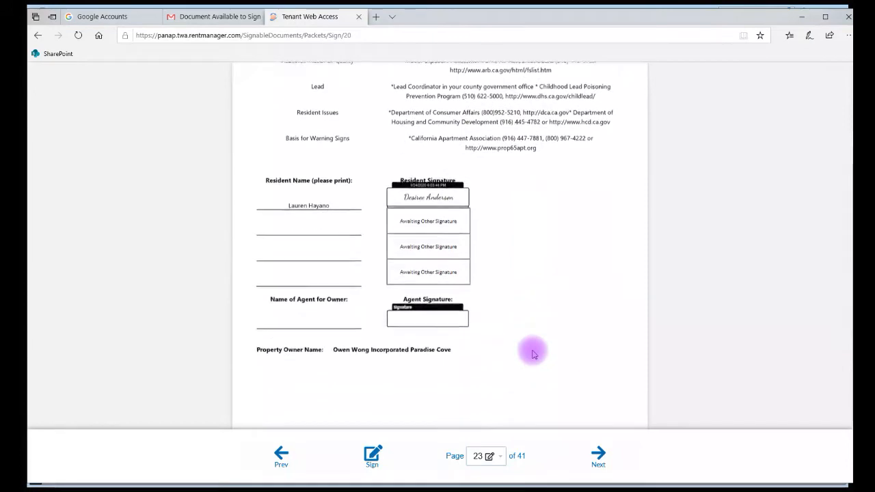
scroll(534, 353, "up", 5)
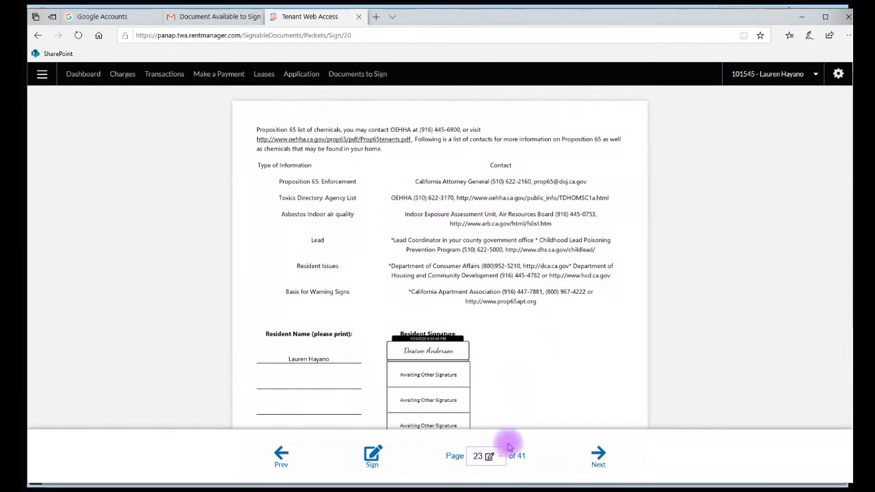
left_click(601, 456)
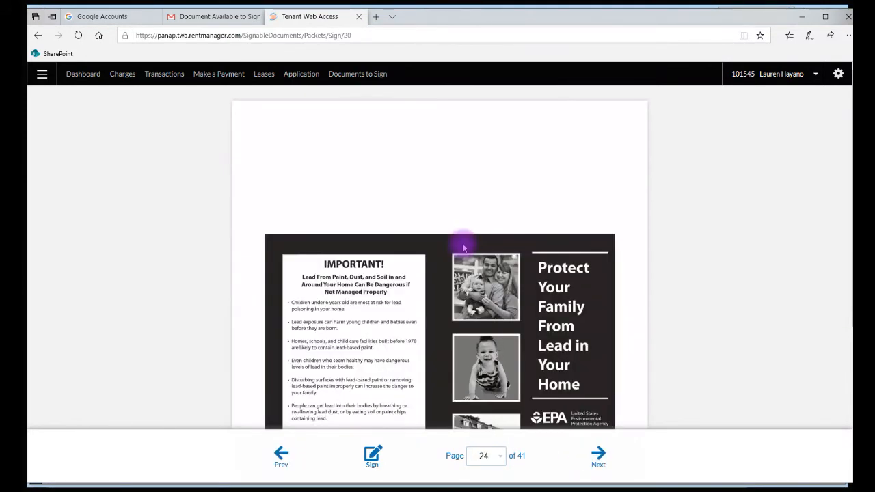
scroll(463, 247, "down", 3)
scroll(463, 246, "up", 3)
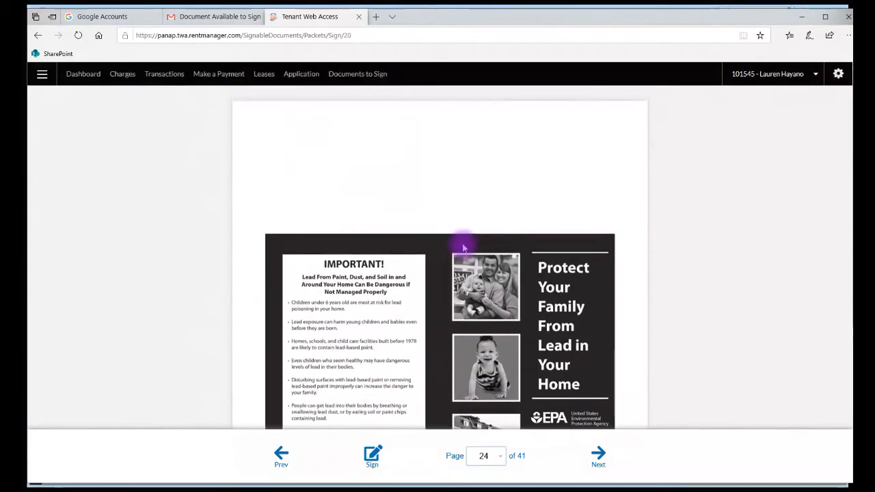
scroll(463, 248, "down", 3)
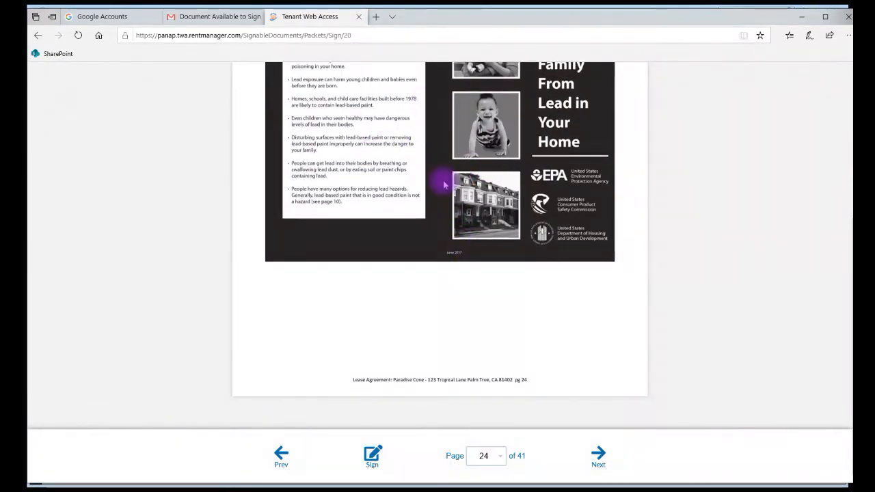
scroll(443, 183, "up", 3)
scroll(443, 183, "down", 1)
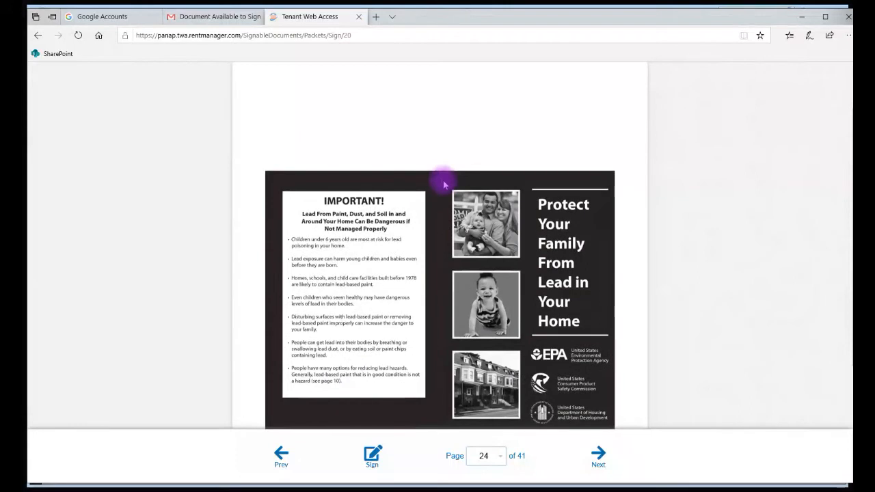
scroll(443, 183, "down", 1)
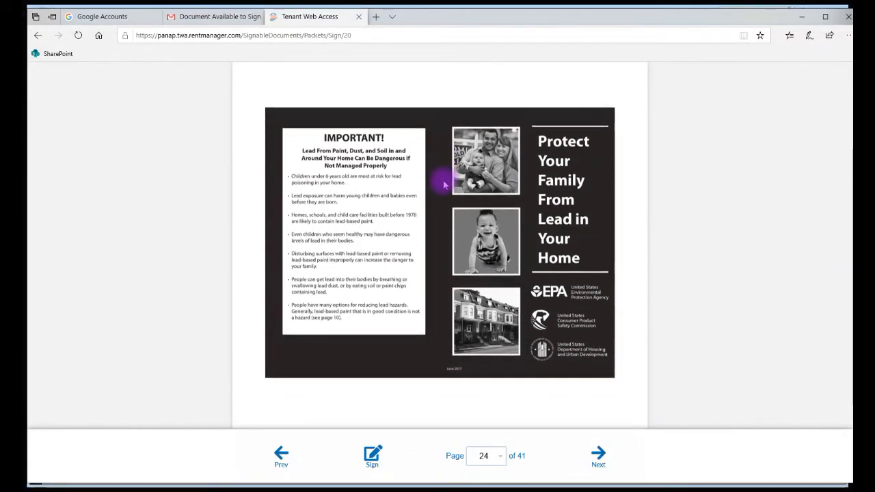
scroll(443, 183, "down", 2)
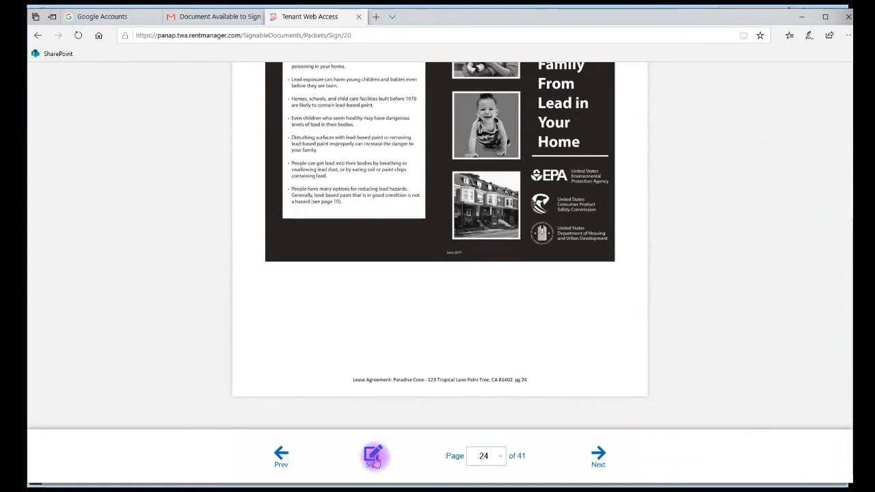
Close the browser and open the tenant's completed document packet from Rent Manager's Dashboard
left_click(847, 17)
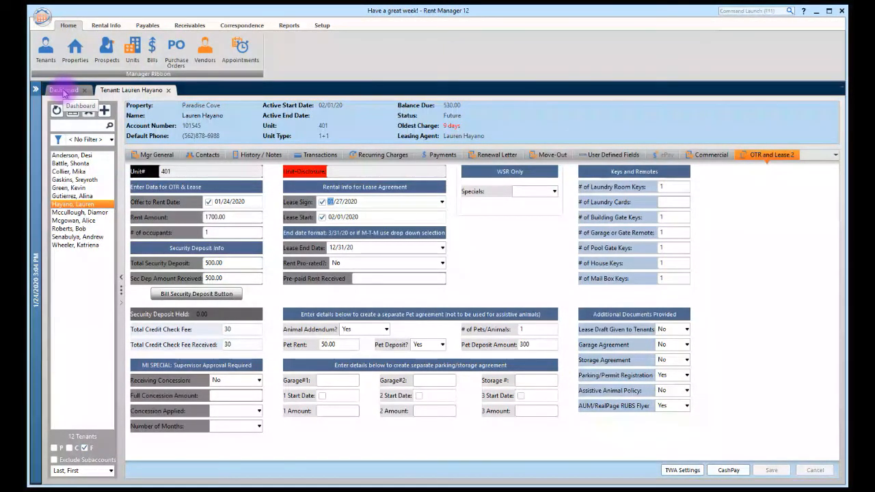
left_click(63, 92)
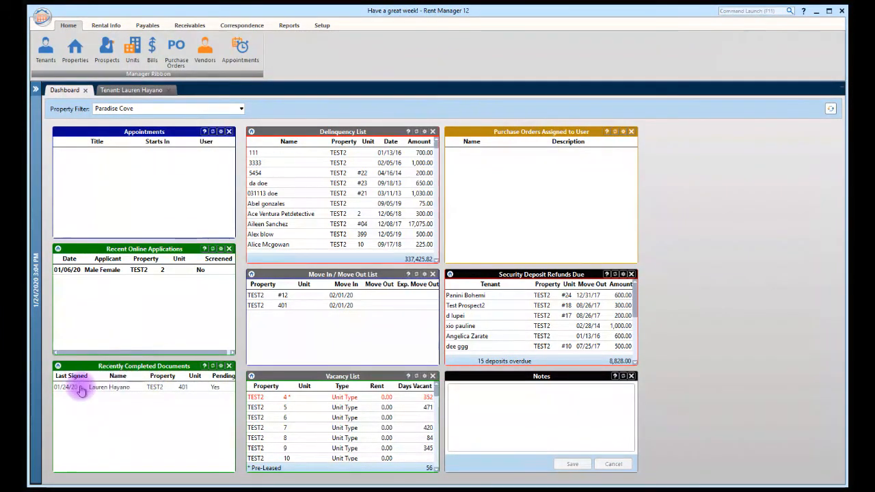
left_click(216, 393)
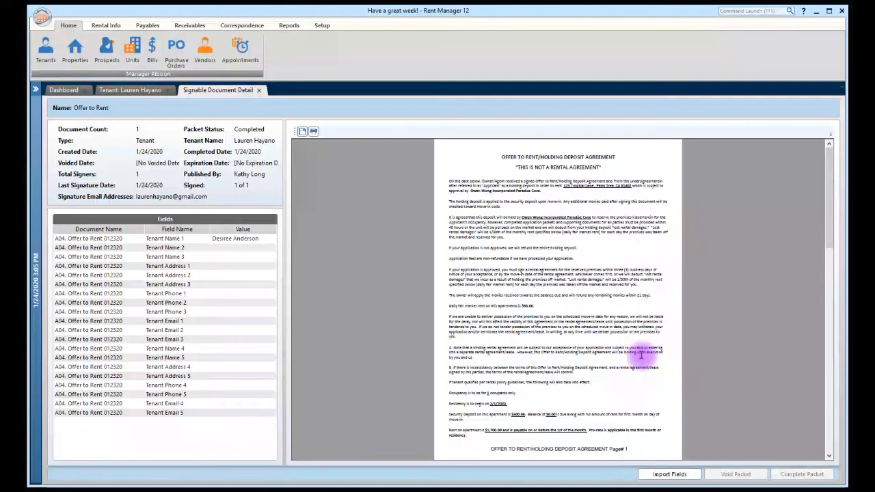
scroll(641, 354, "down", 12)
scroll(641, 355, "up", 4)
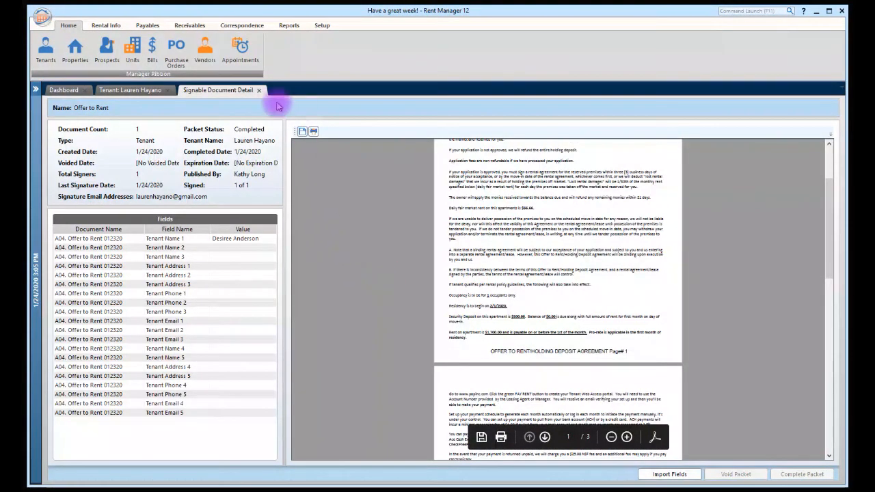
left_click(259, 91)
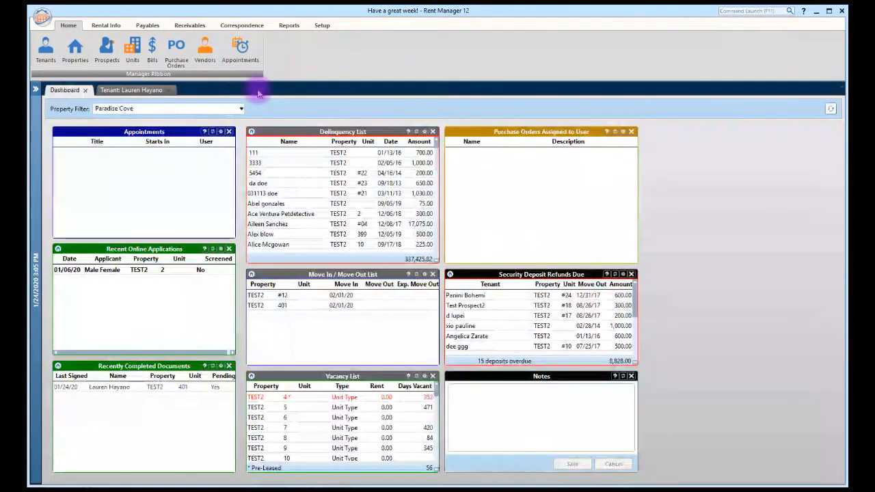
Return to the tenant's record and view History / Notes showing the 01/24/2020 signing-completed note
left_click(142, 92)
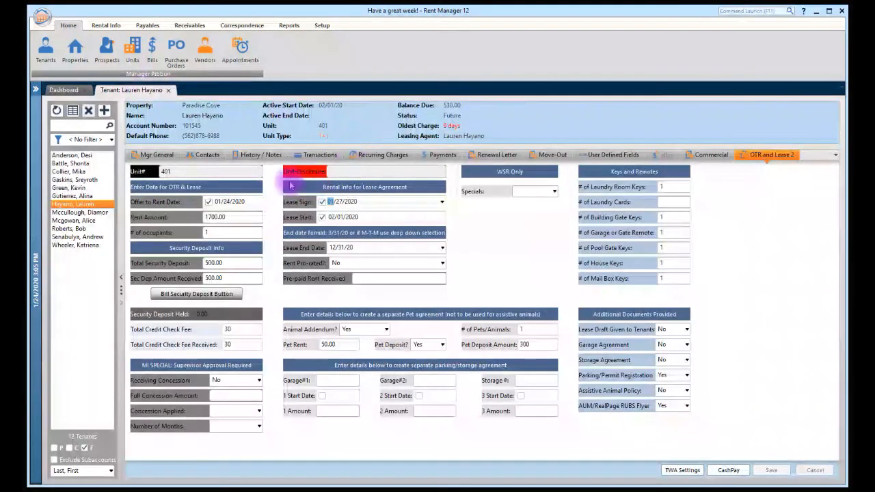
left_click(248, 155)
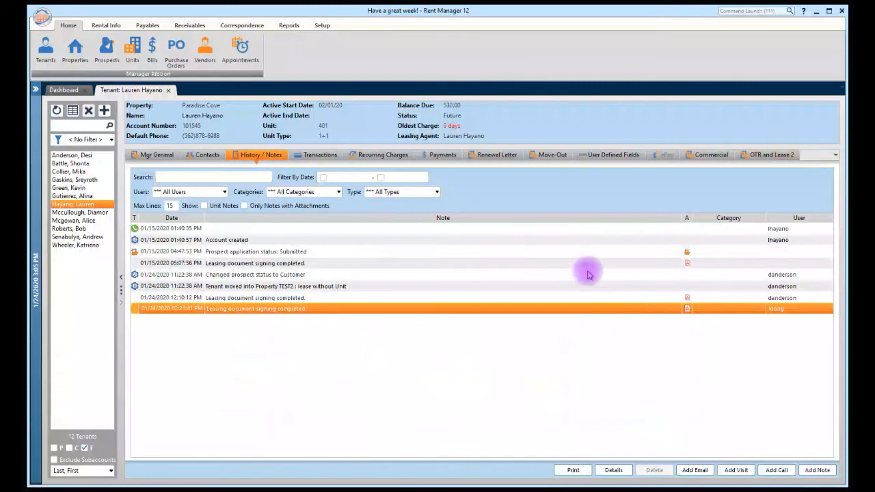